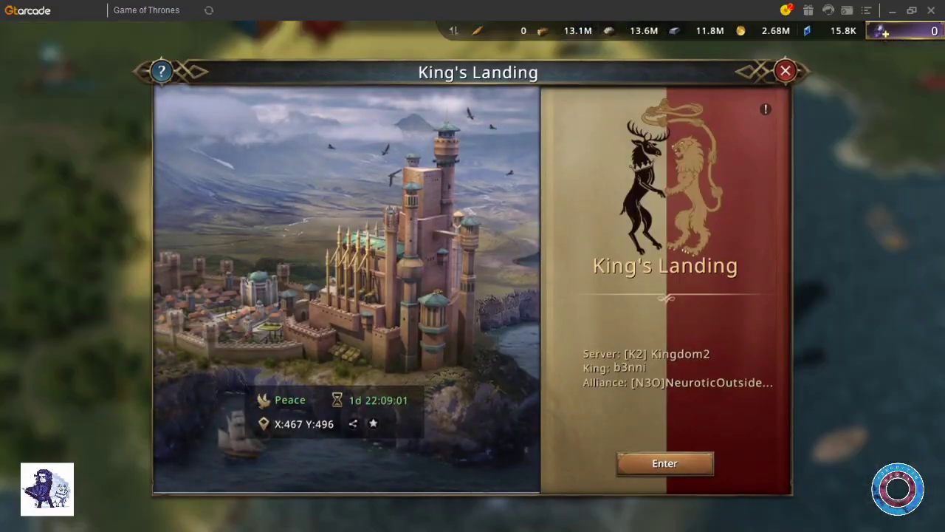
- Enter King's Landing and look through the list of official titles and their buffs
left_click(665, 463)
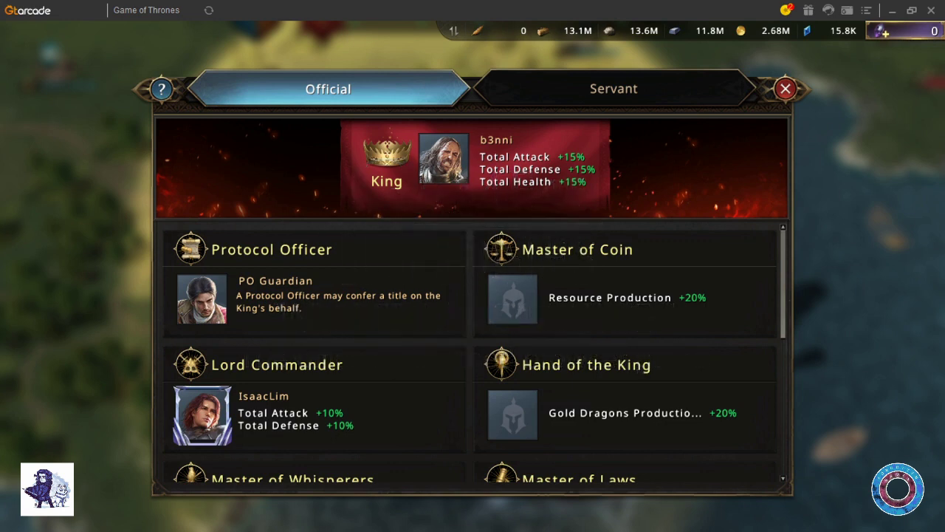
scroll(473, 355, "down", 5)
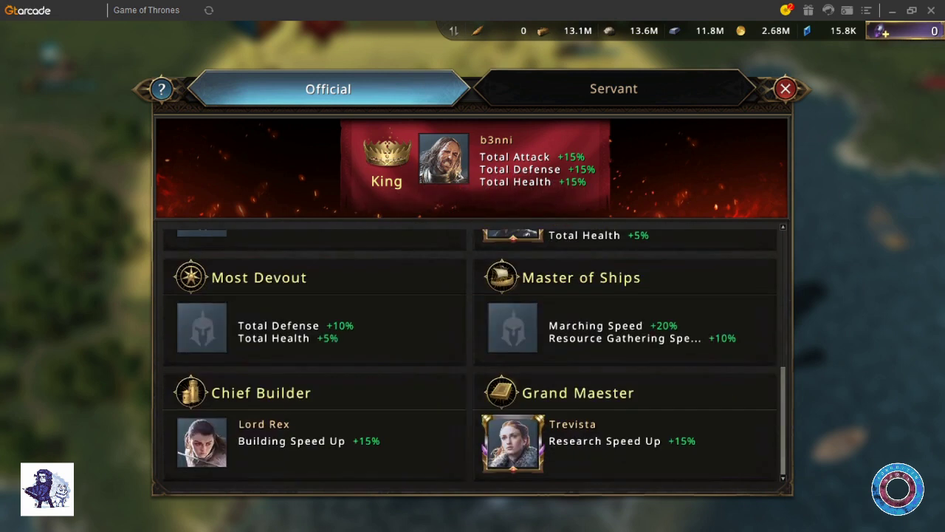
scroll(473, 355, "up", 1)
scroll(472, 354, "up", 3)
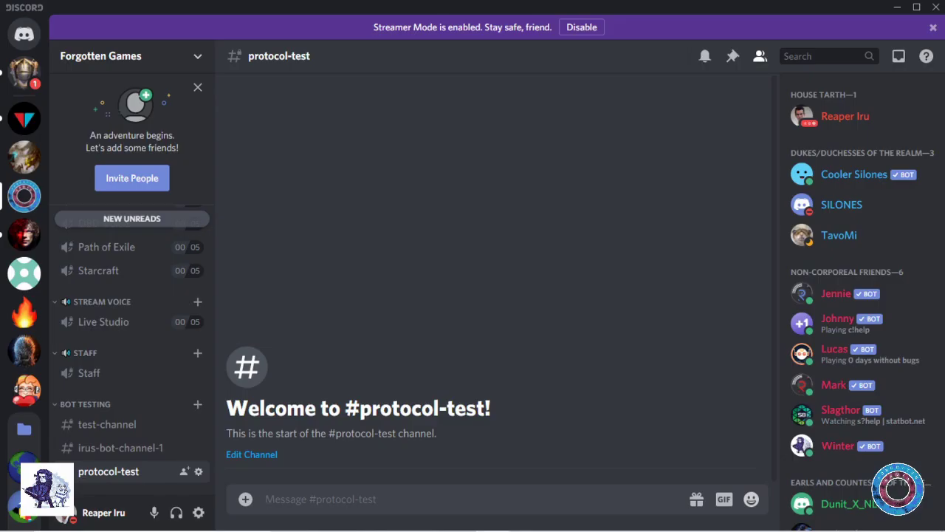
- Switch to Discord, send -setuppo in the protocol-test channel, and look through the WinterBot page on Patreon
type("-setuppo")
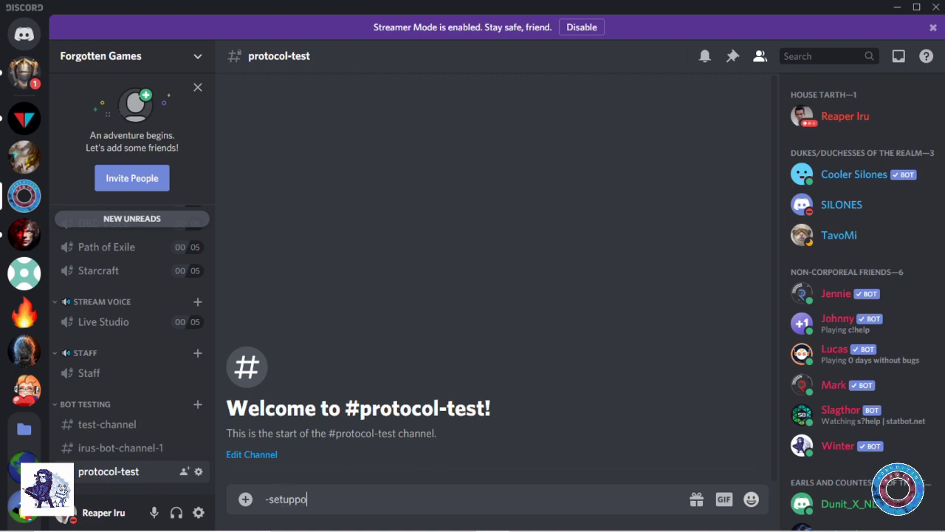
key("Return")
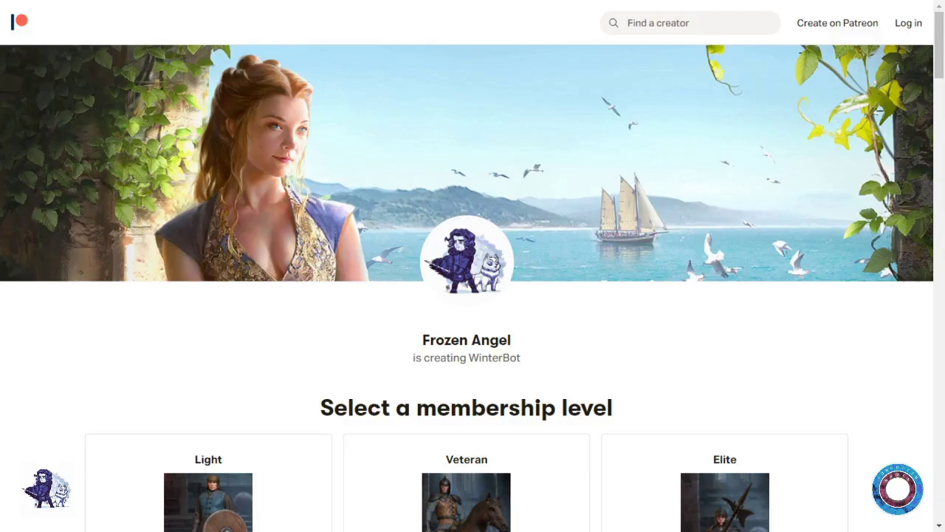
scroll(472, 295, "down", 4)
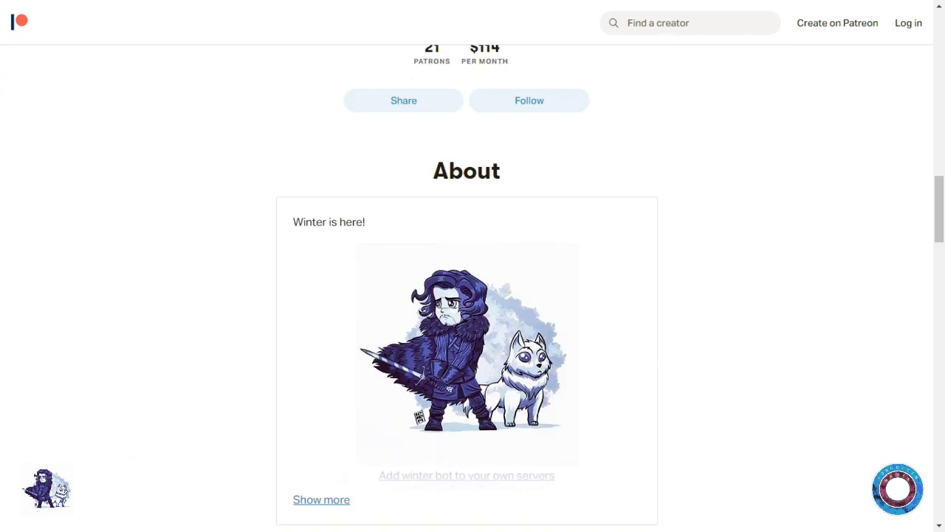
scroll(466, 295, "down", 5)
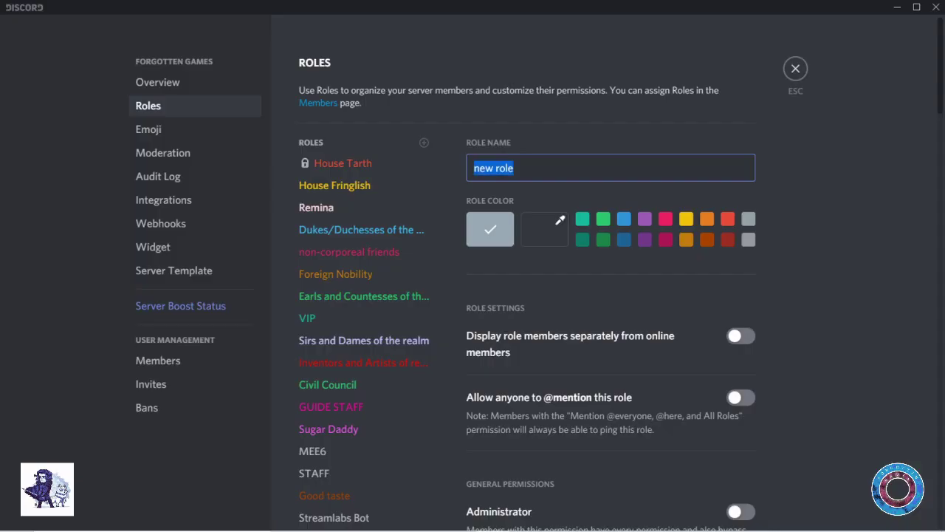
- Name the new Discord server role PO and send the -active command in the protocol-test channel
type("PO")
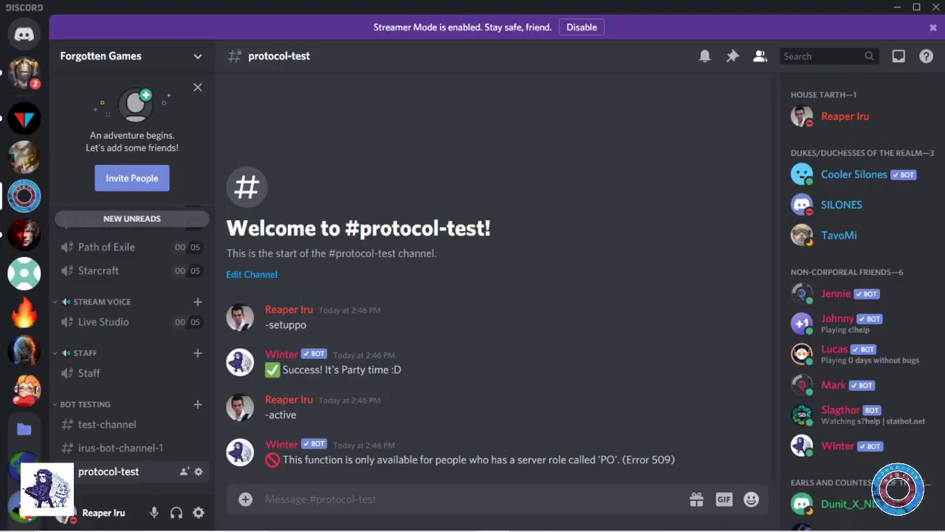
type("-active")
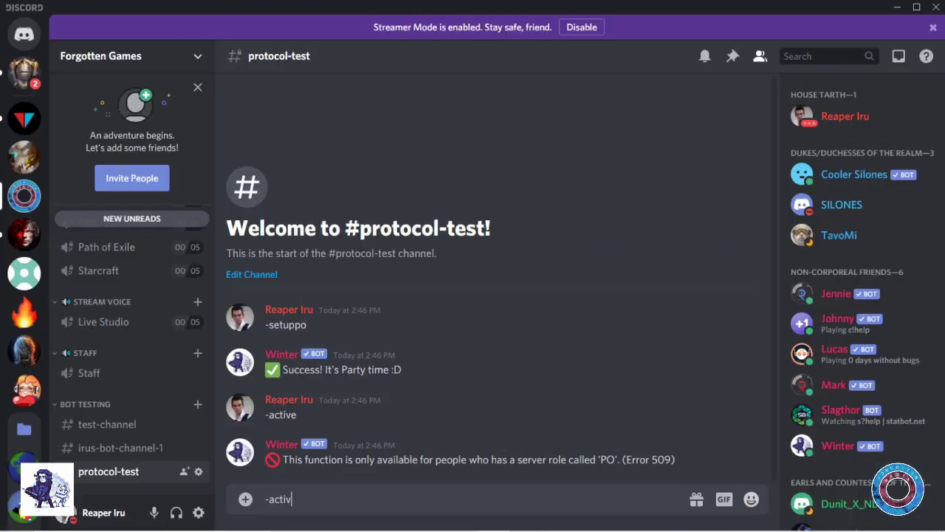
key("Return")
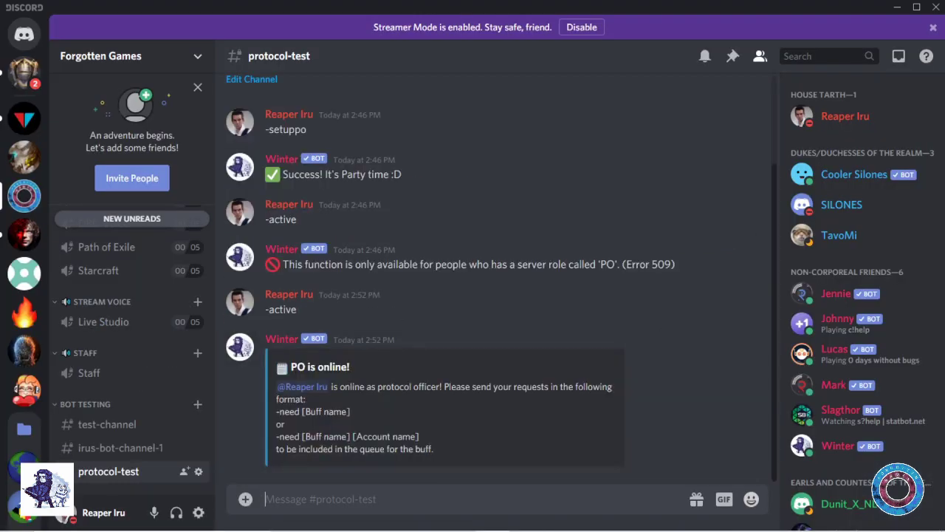
- Try to request the Lord Commander buff by sending -need LC
type("-need")
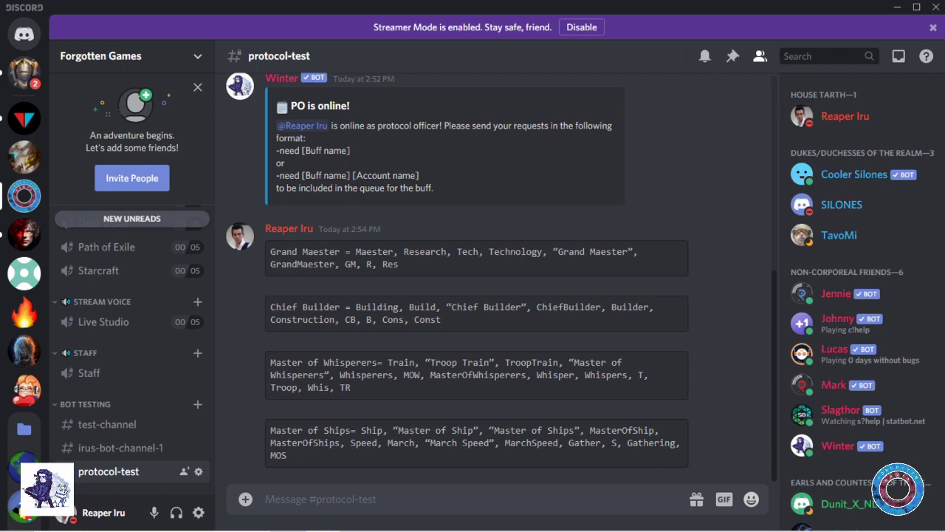
type("-need LC")
key("Return")
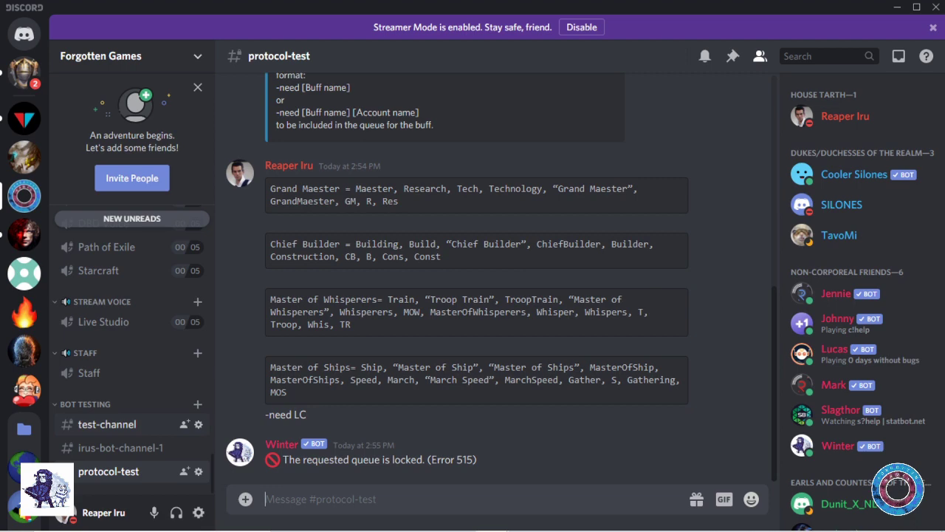
- Request the Grand Maester buff with -need GM and remove the request with -done
type("-need ")
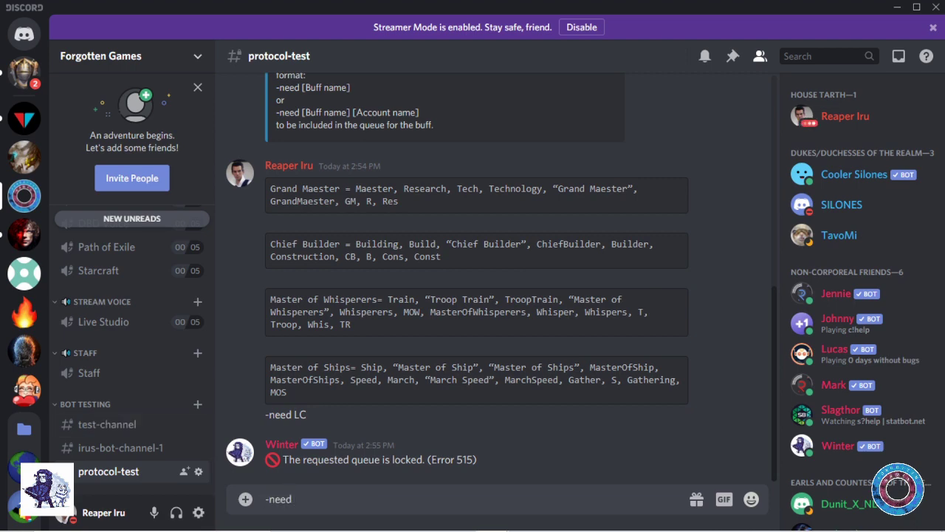
type("GM")
key("Return")
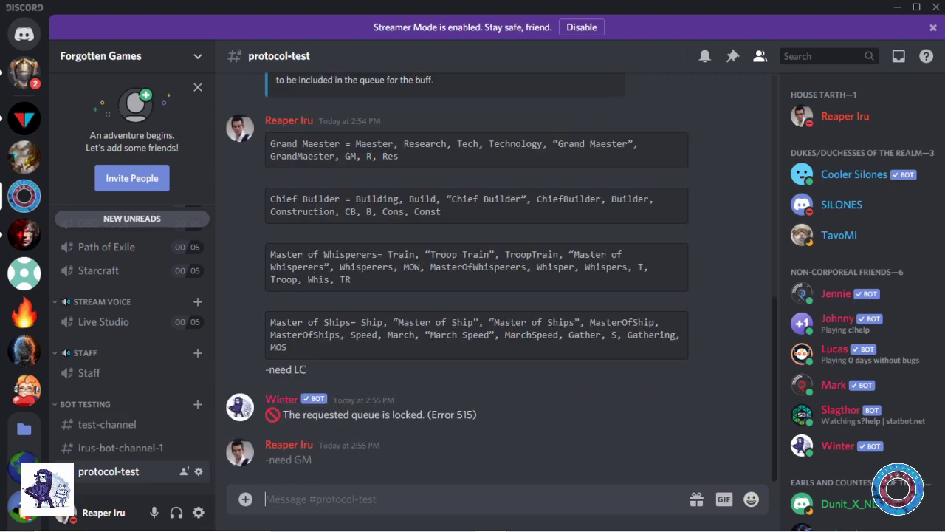
type("-done")
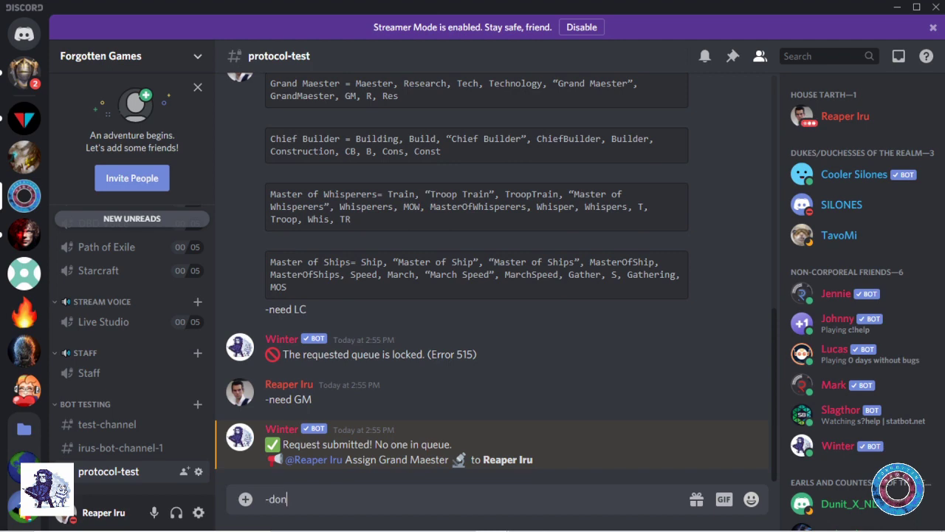
key("Return")
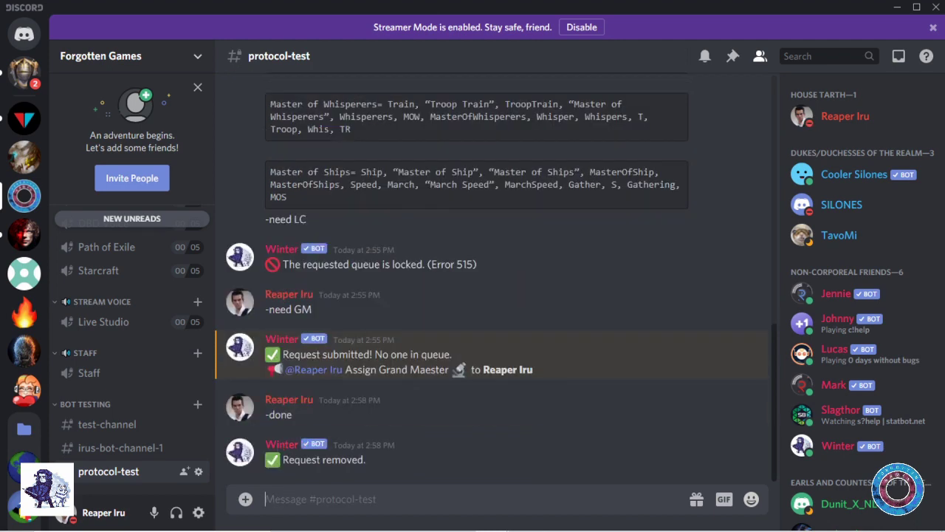
- Try to request the Master of Ships buff as well by sending -need MOS
type("-need MS")
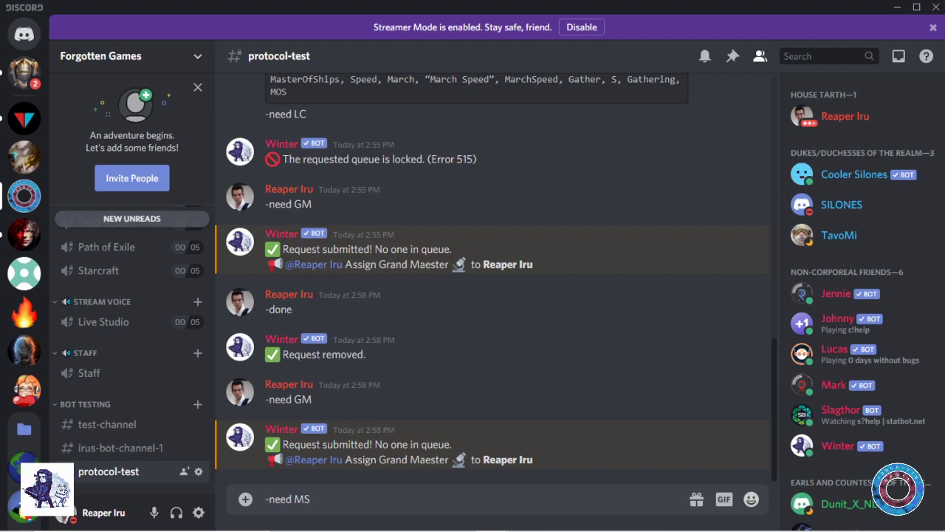
key("BackSpace")
type("OS")
key("Return")
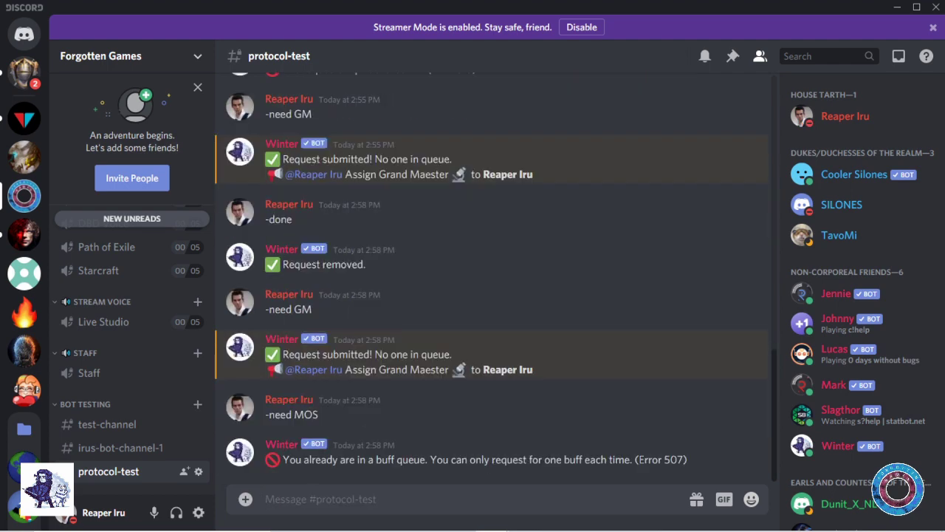
- Mark Grand Maester as in use with -use GM and advance its queue with -next GM
type("-use GM")
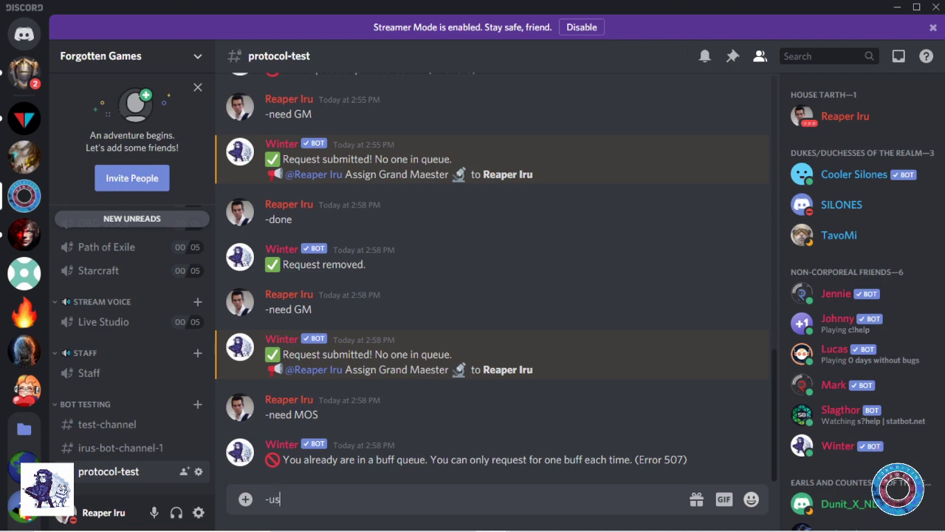
key("Return")
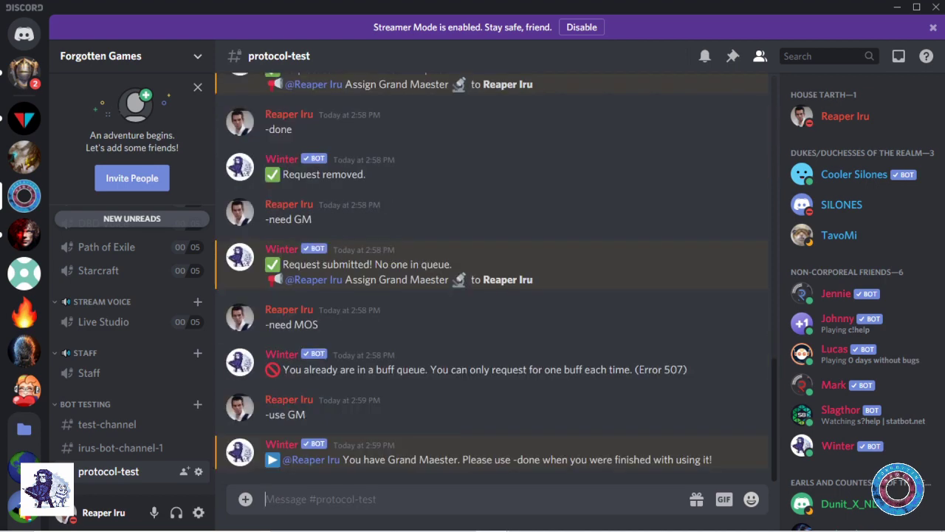
type("-next")
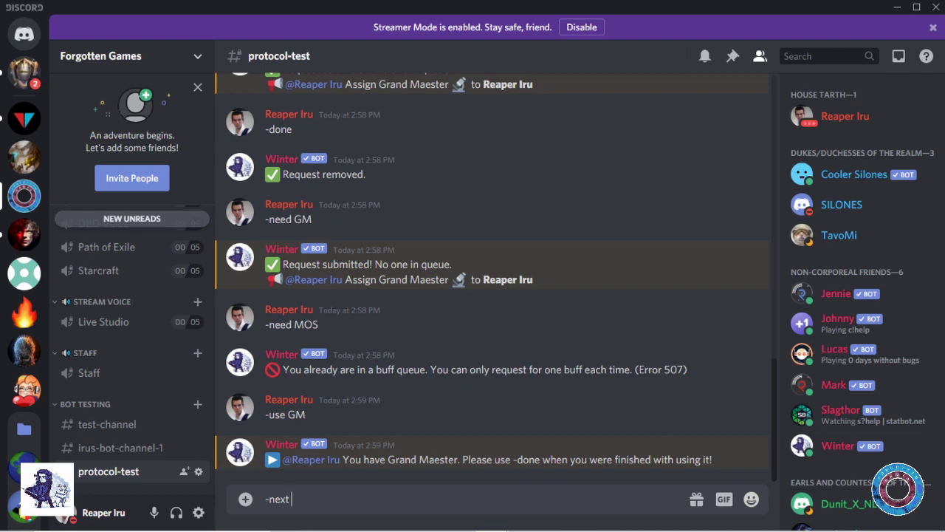
type(" GM")
key("Return")
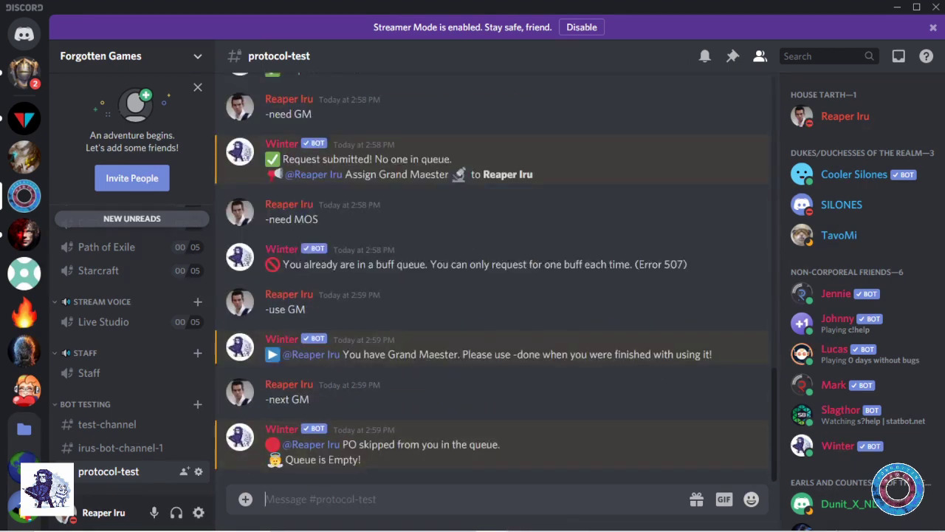
- Send the -multiqueue command to the bot to toggle queueing for several buffs at once
type("-multiqueu")
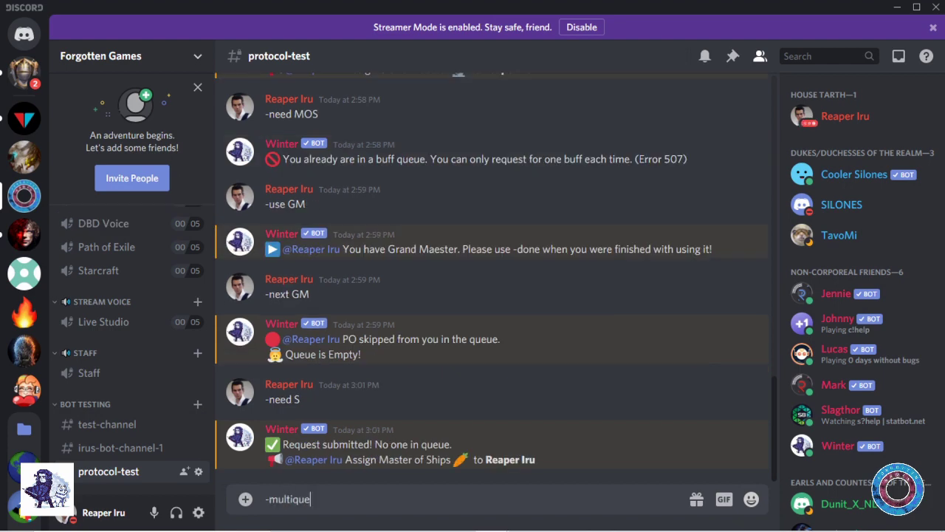
type("e")
key("Return")
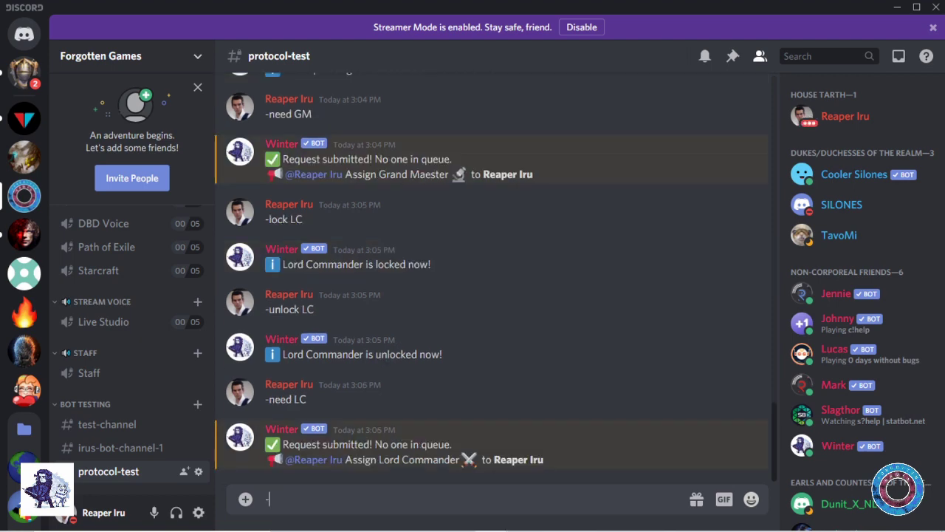
- Display the PO queue list with -queue and again with the short command -q
type("-queue")
key("Return")
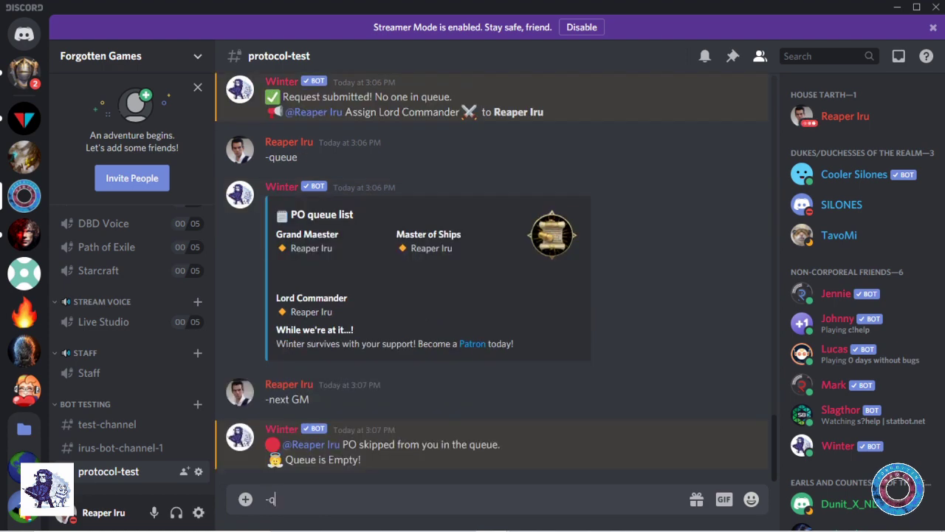
type("-q")
key("Return")
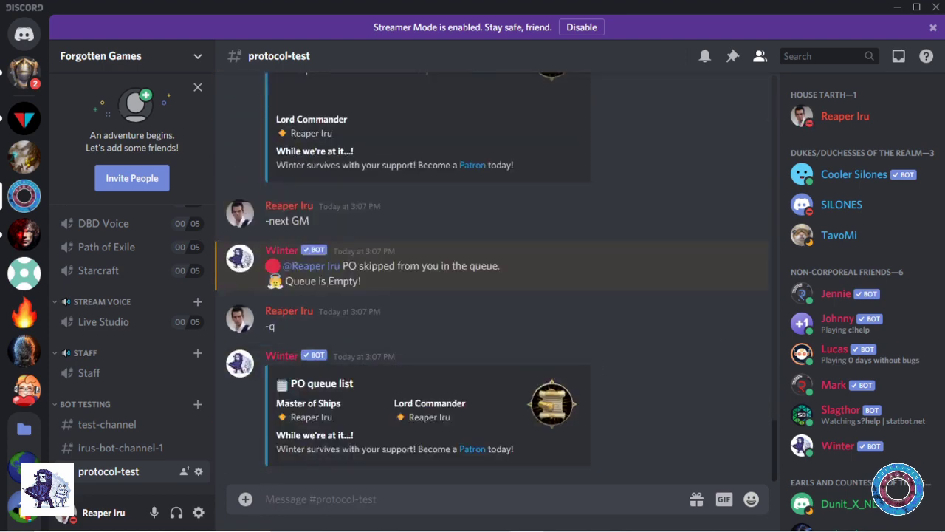
- Clear the Lord Commander queue with -clearqueue LC and check the queue list with -q
type("-clearqueue")
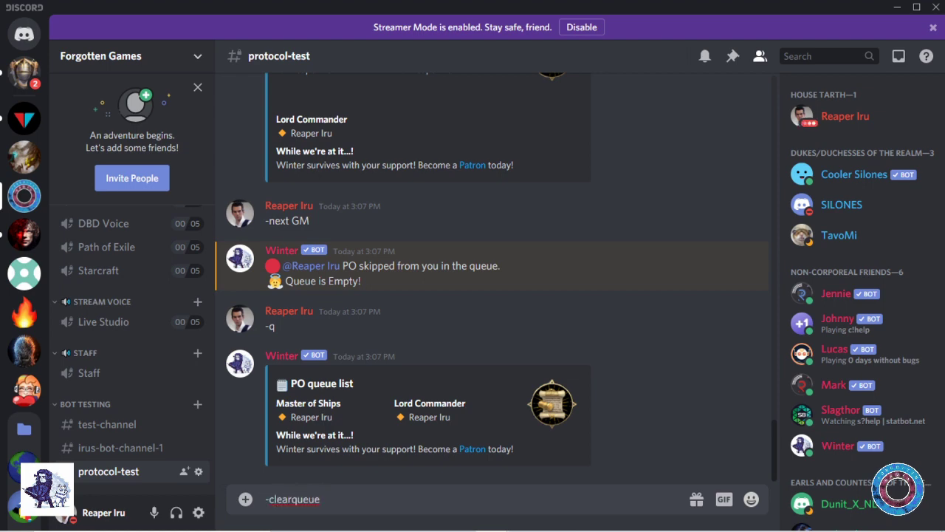
type(" LC")
key("Return")
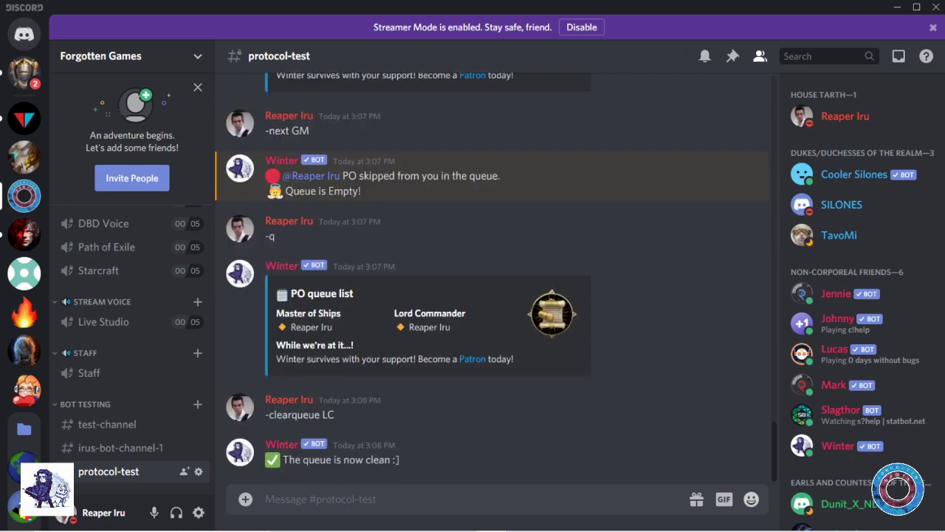
type("-q")
key("Return")
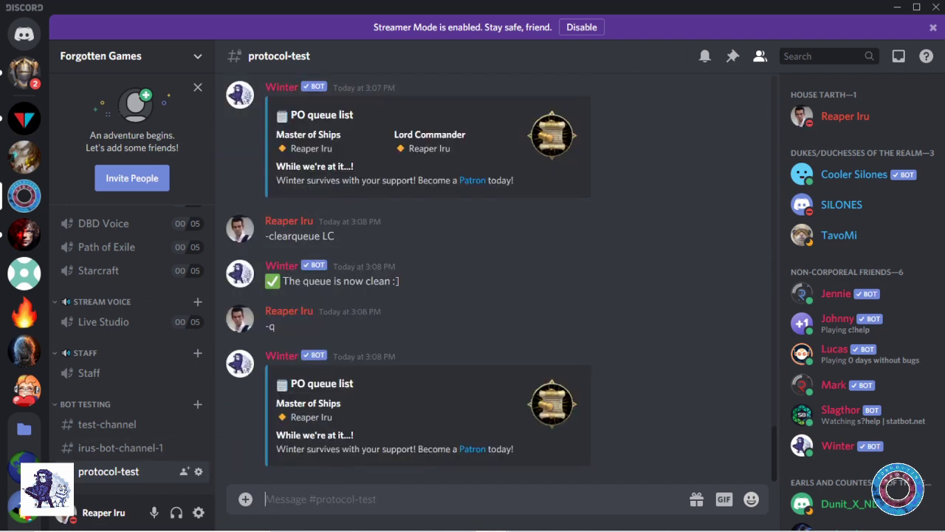
- Turn on offline queueing with -offlinepo and go off duty as protocol officer with -deactivate
type("-offlinepo")
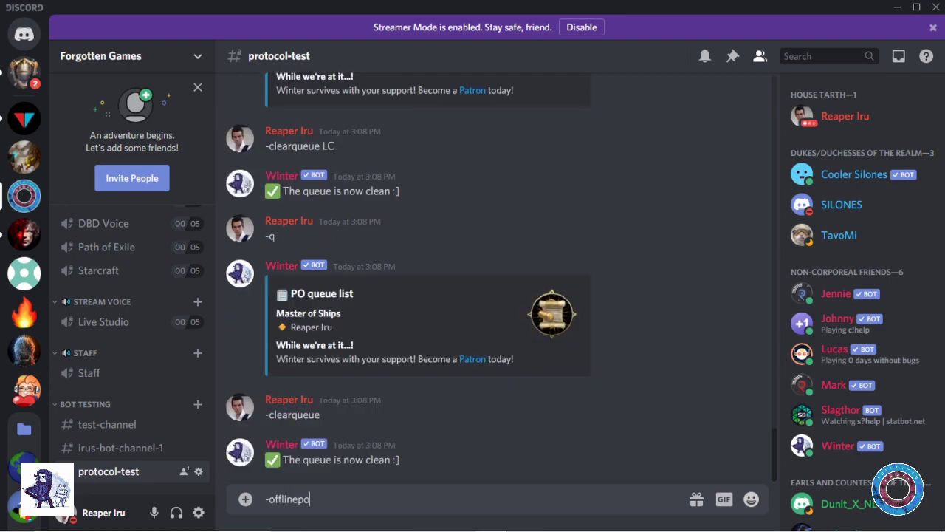
key("Return")
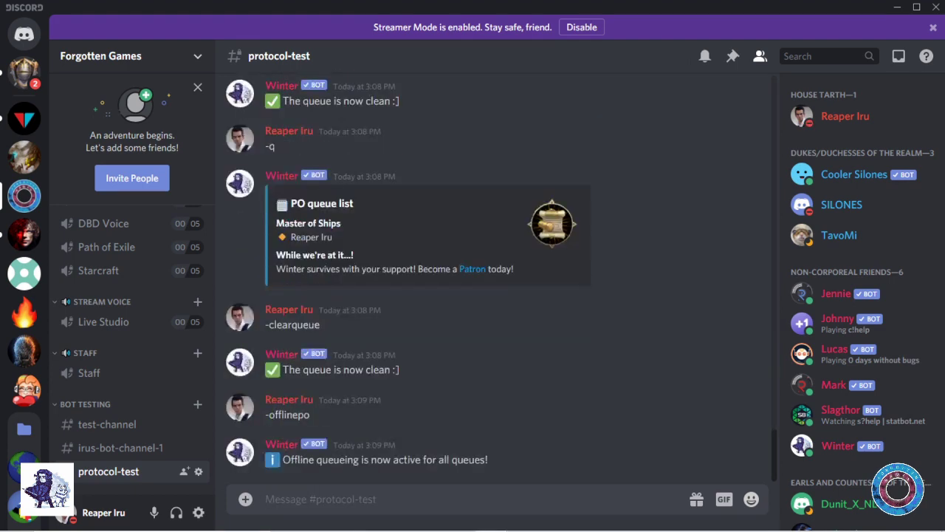
type("-deactivate")
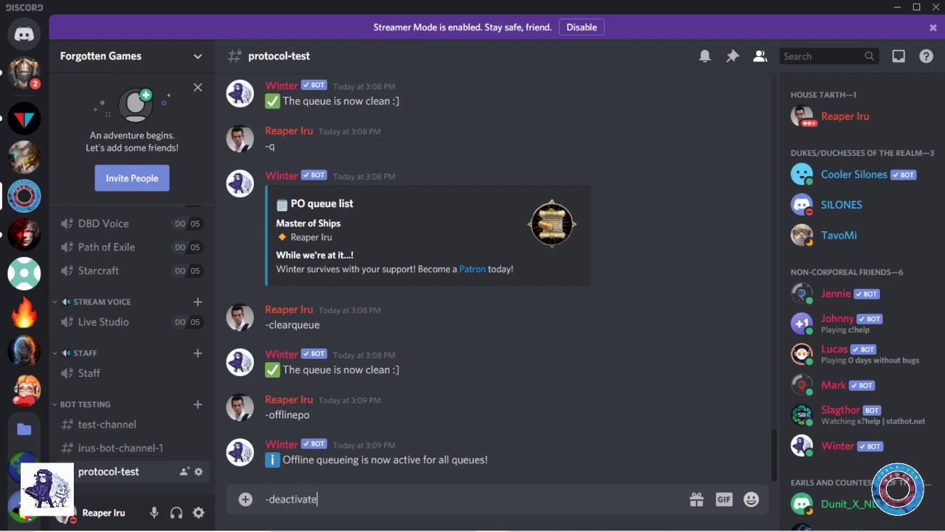
key("Return")
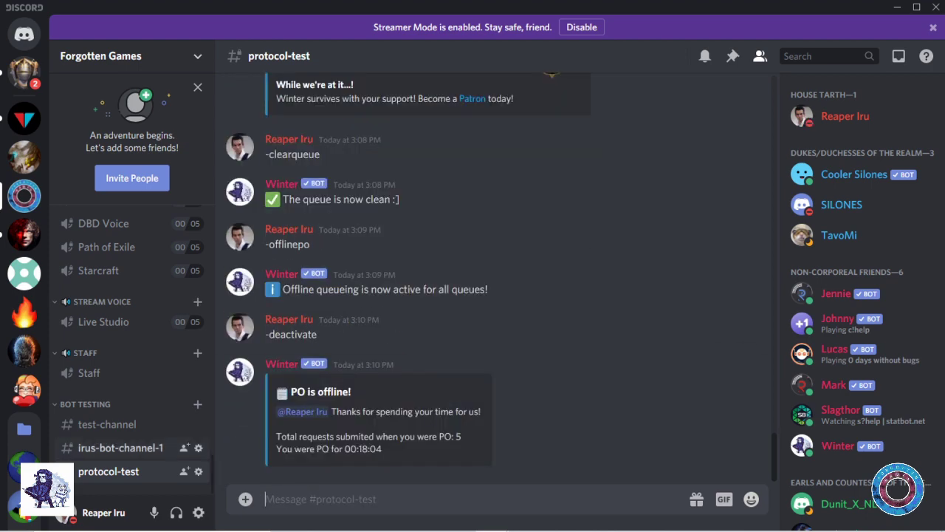
- Request the Lord Commander and Master of Ships buffs with -need LC and -need MOS
type("-need LC")
key("Return")
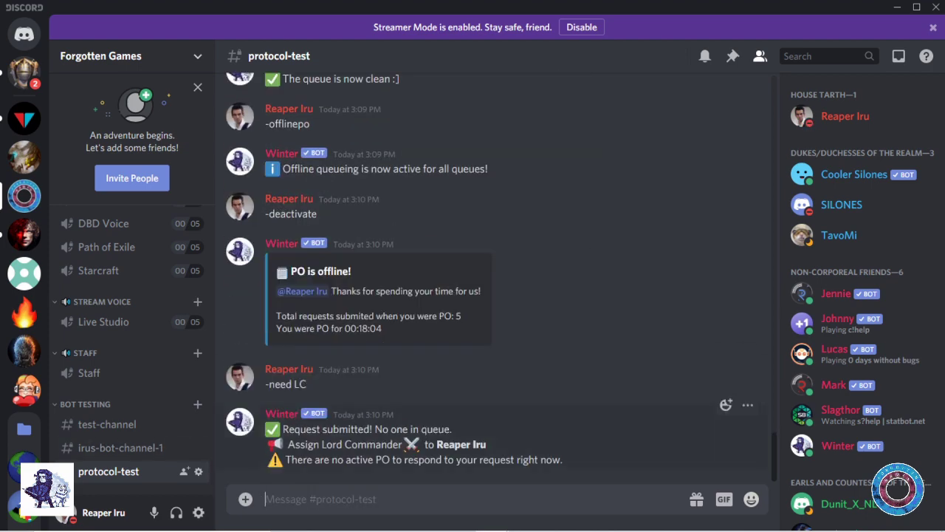
type("-need MOS")
key("Return")
- Display the queue list with -queue and turn off offline queueing with -offlinepo
type("-queue")
key("Return")
type("-offlinepo")
key("Return")
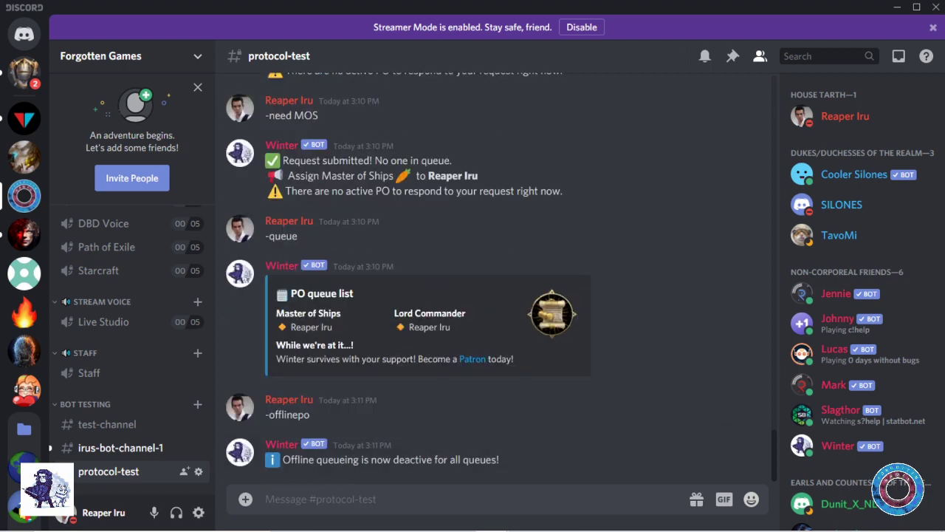
- Show the queue list with -q and request the Master of Ships buff with -need MOS
type("-q")
key("Return")
type("-need MOS")
key("Return")
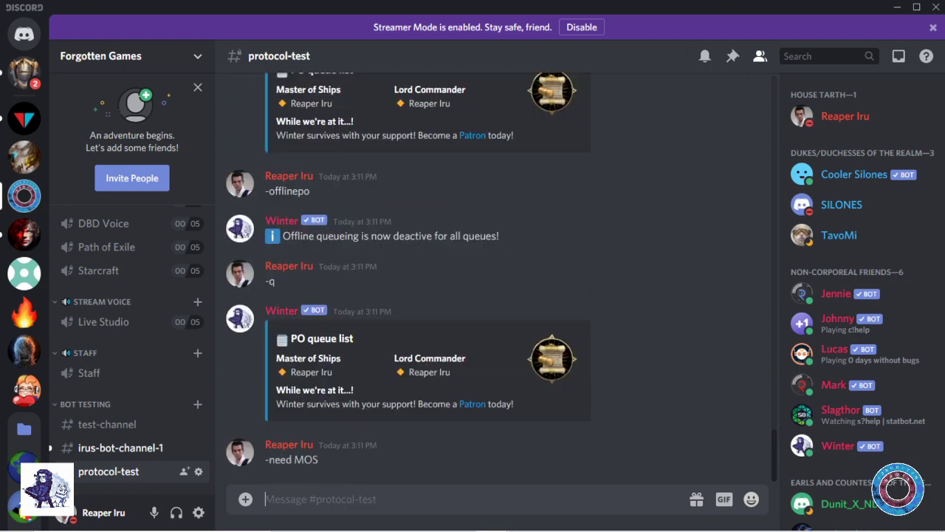
- Switch to the bubble-reminders-test channel and set a 24-hour bubble reminder with -bubble in 24
left_click(126, 471)
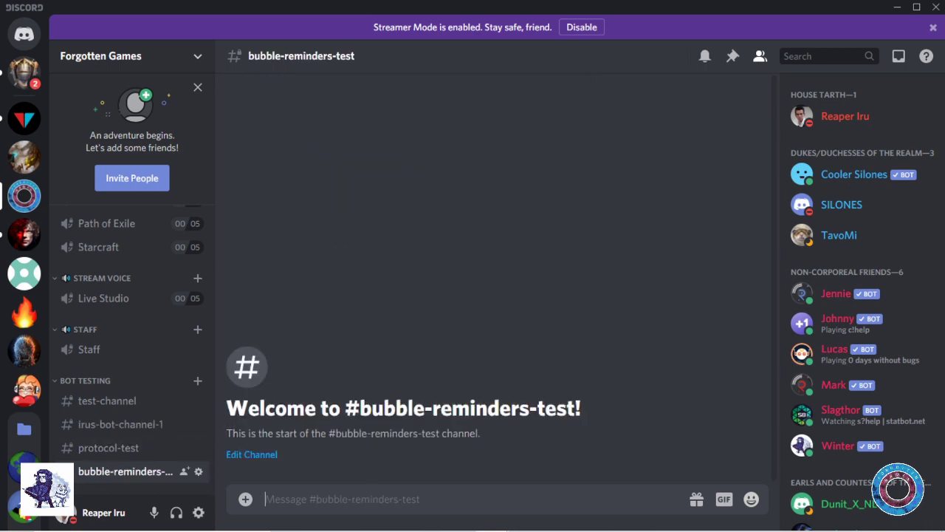
type("-bubble in 24")
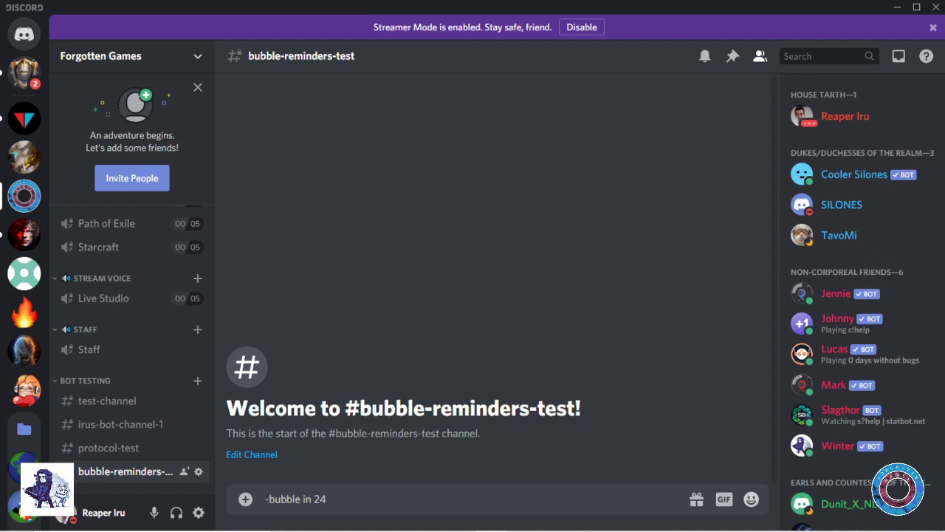
key("Return")
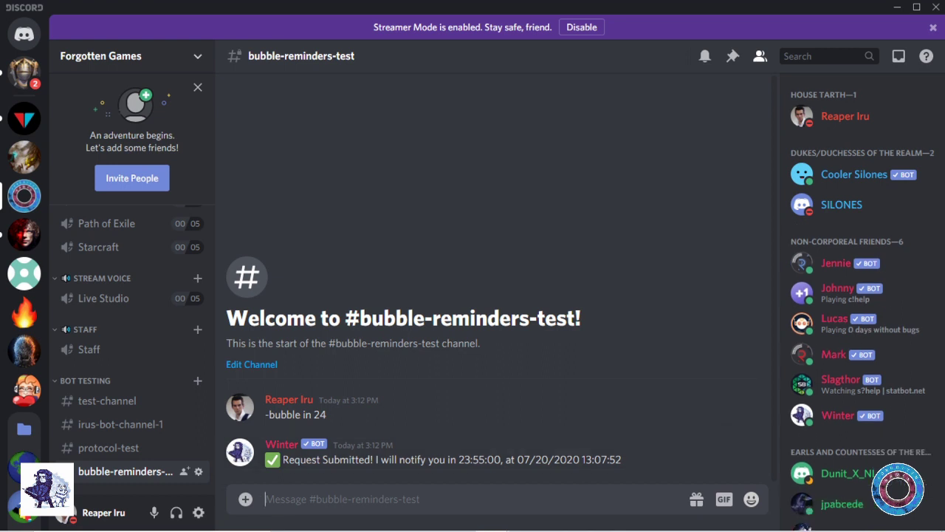
- Set a bubble reminder for 2 hours 15 minutes with -bubble in 2:15
type("-bubble in")
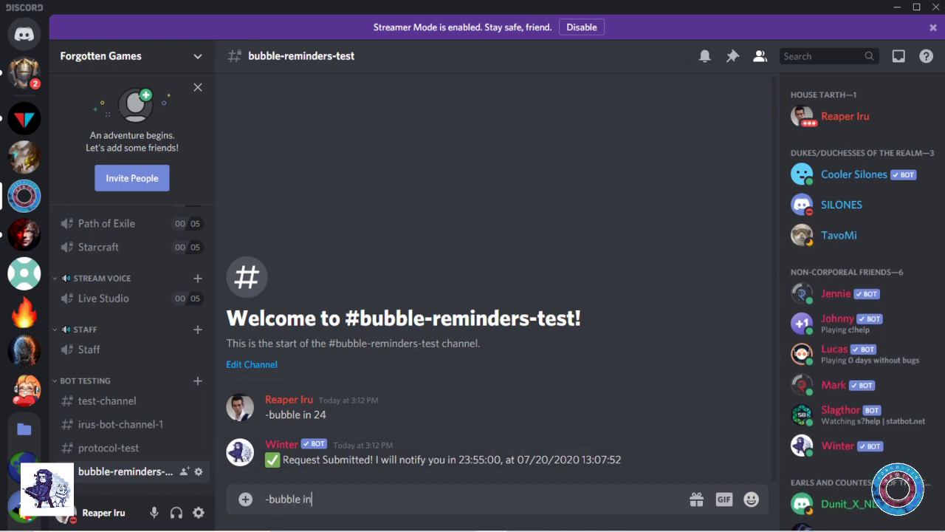
type(" 2:15")
key("Return")
type("\\")
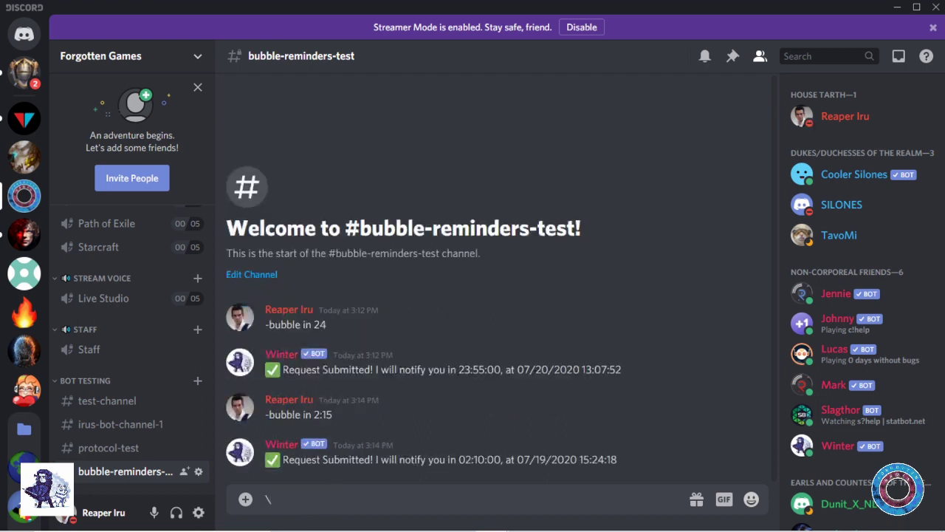
key("BackSpace")
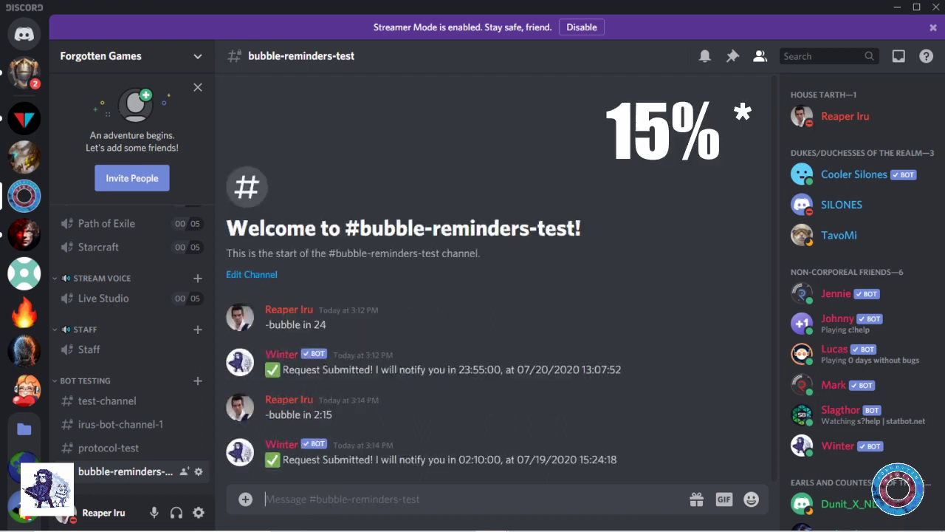
- Set a bubble reminder with -bubble in 1:2:15, and remove all bubble reminders with -bubble off
type("-bubble in 1:2")
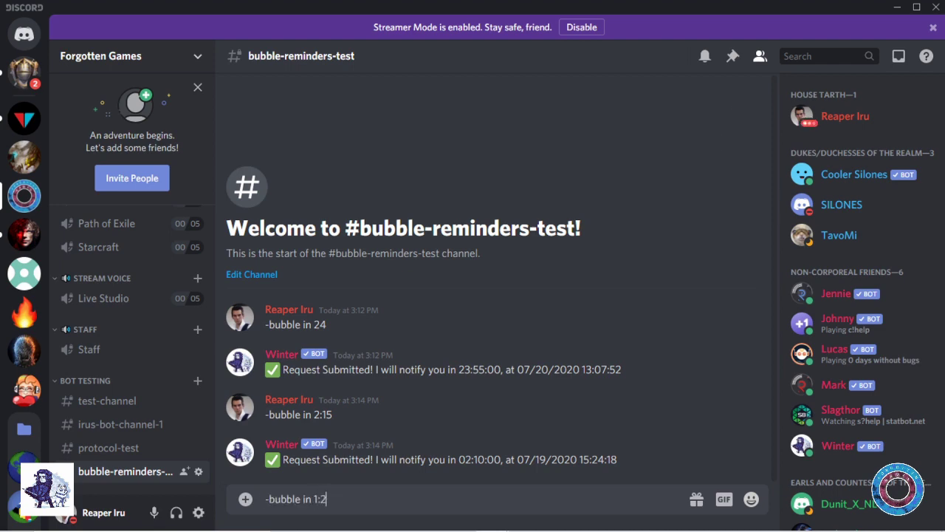
type(":15")
key("Return")
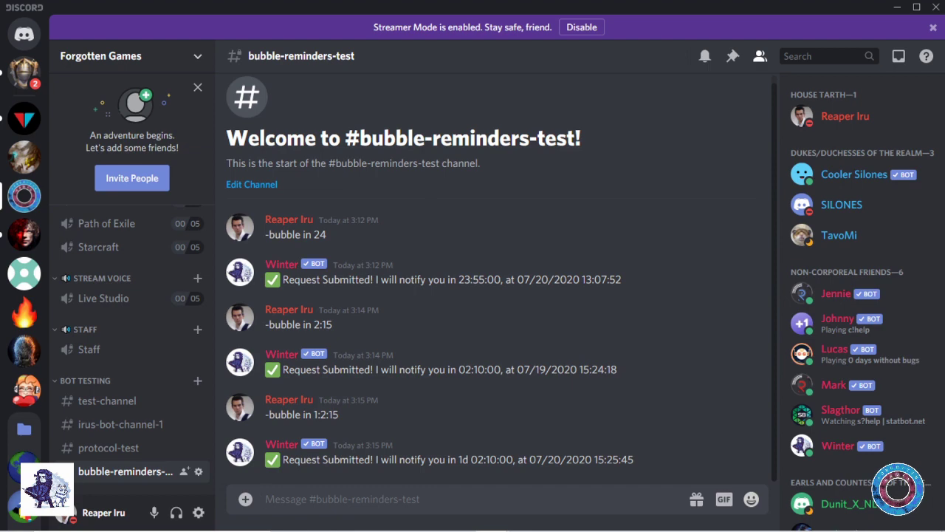
type("-bubble off")
key("Return")
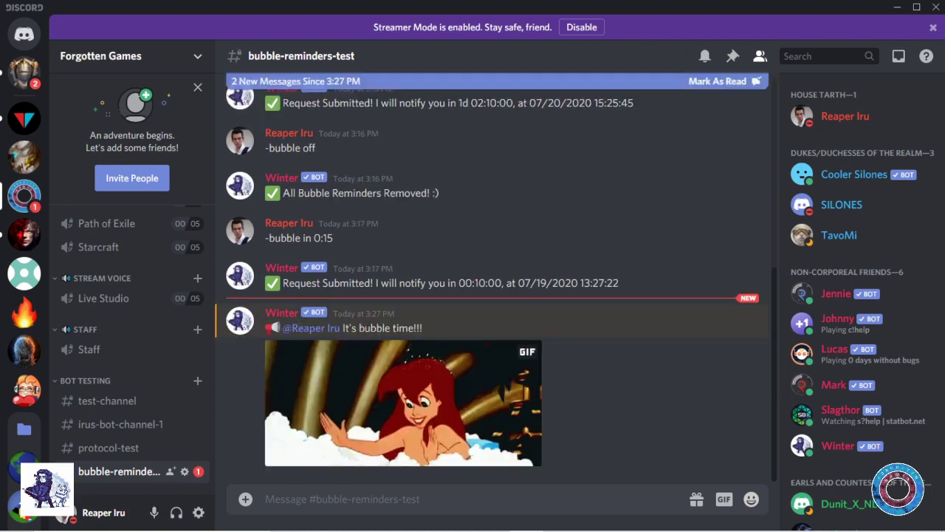
- Schedule a daily bubble reminder with -bubble daily 1:0:0
left_click(267, 498)
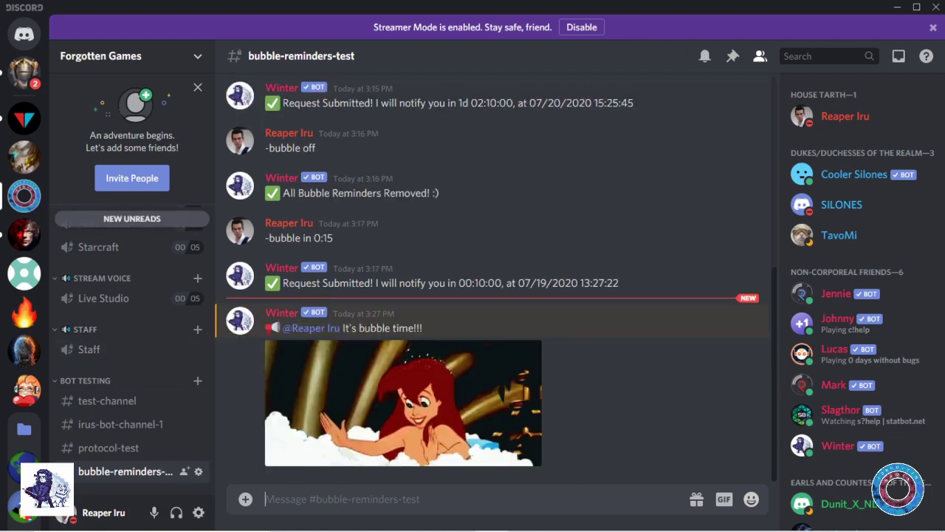
type("-bubble")
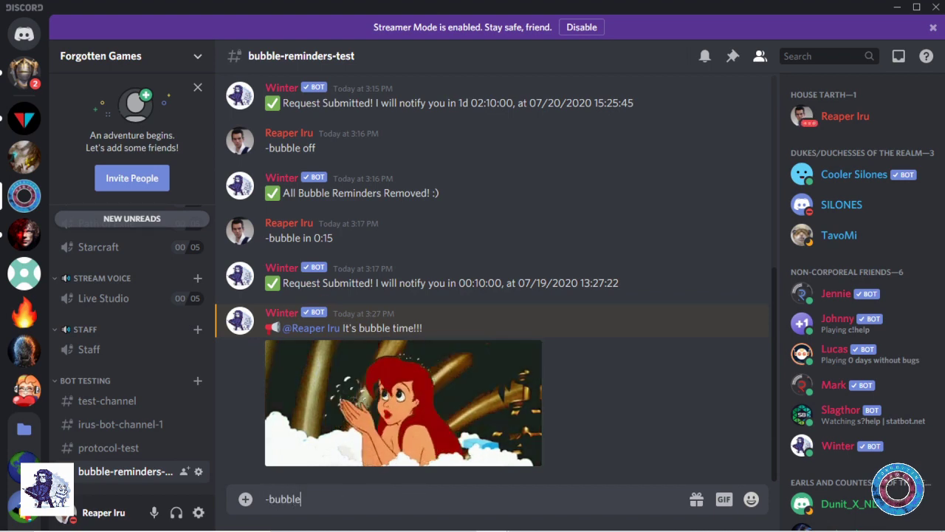
type(" dailyt")
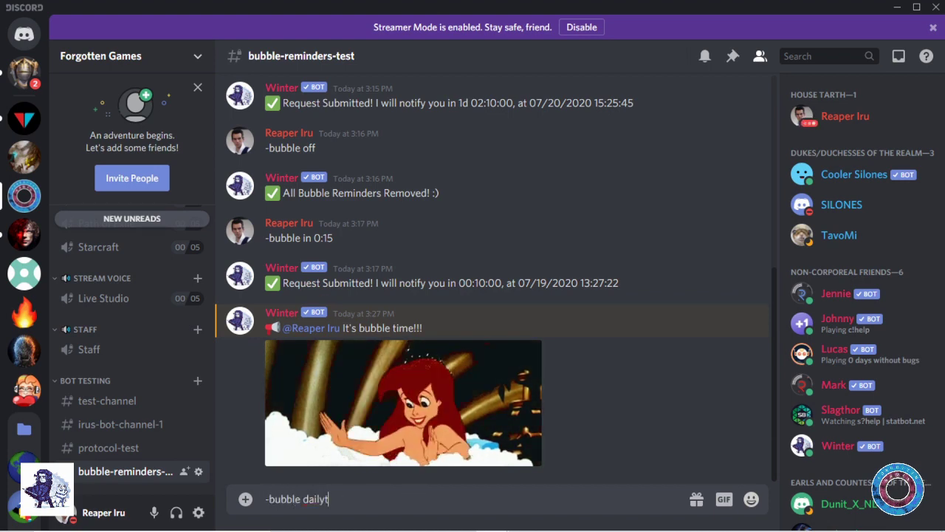
key("BackSpace")
type("10")
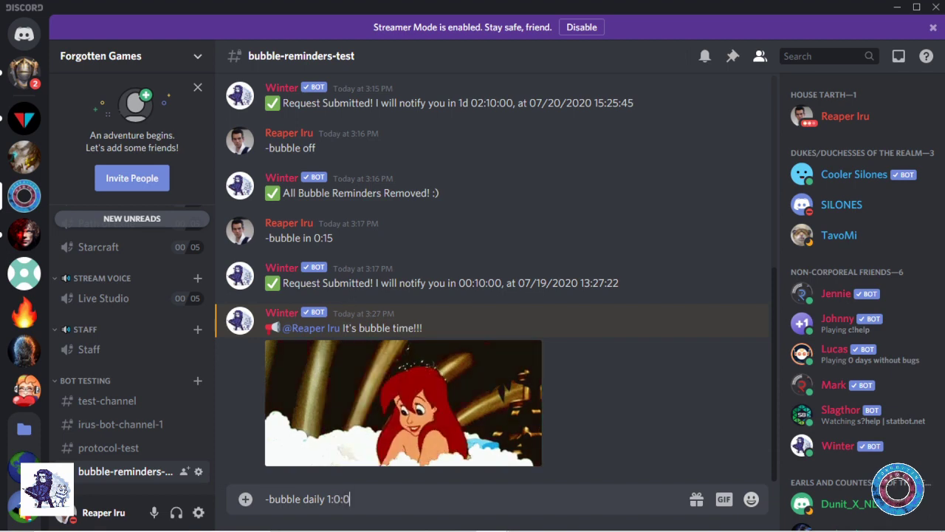
- Set a timed bubble reminder with -bubble at 2:4:12 and a recurring 24-hour one with -bubble each 24 1:0:0
key("ctrl+a")
key("BackSpace")
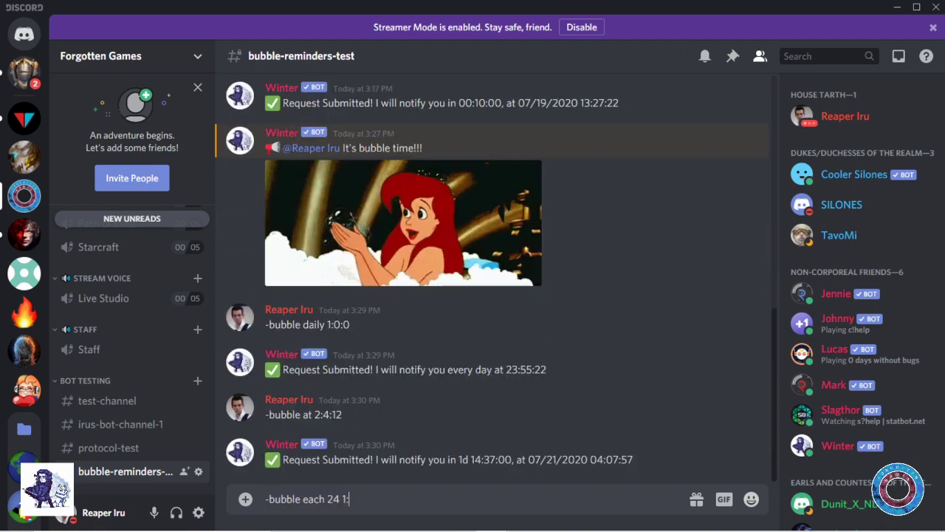
type("0:0")
key("Return")
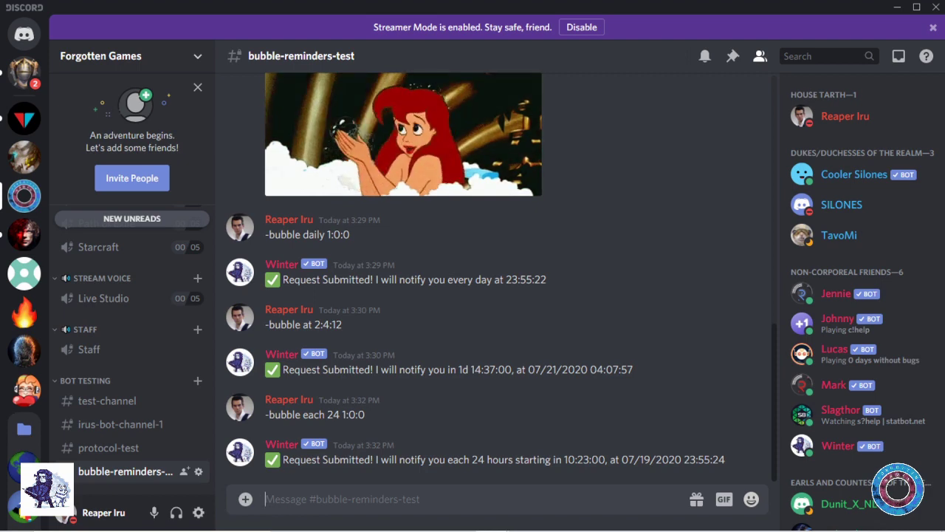
- Switch to the info-test channel and request tier 4 infantry information with -troop inf 4
key("alt+Down")
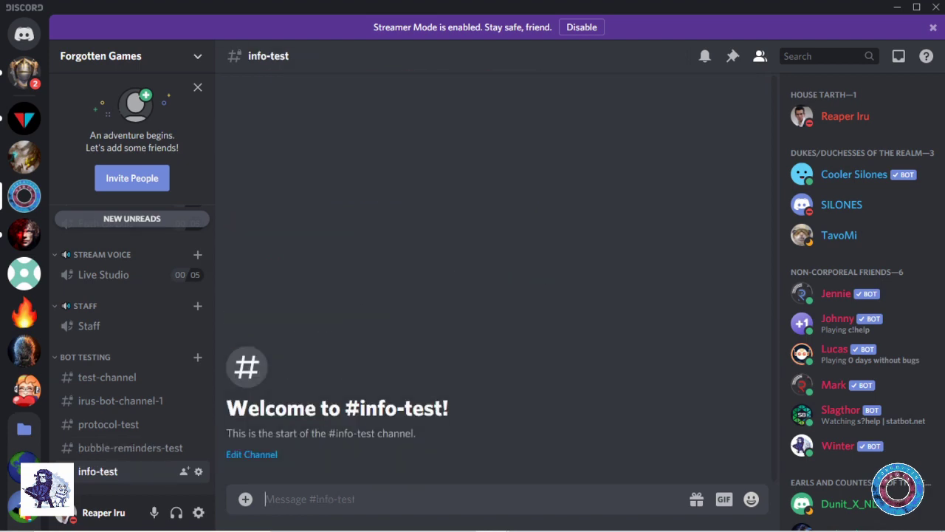
type("-troop inf 45")
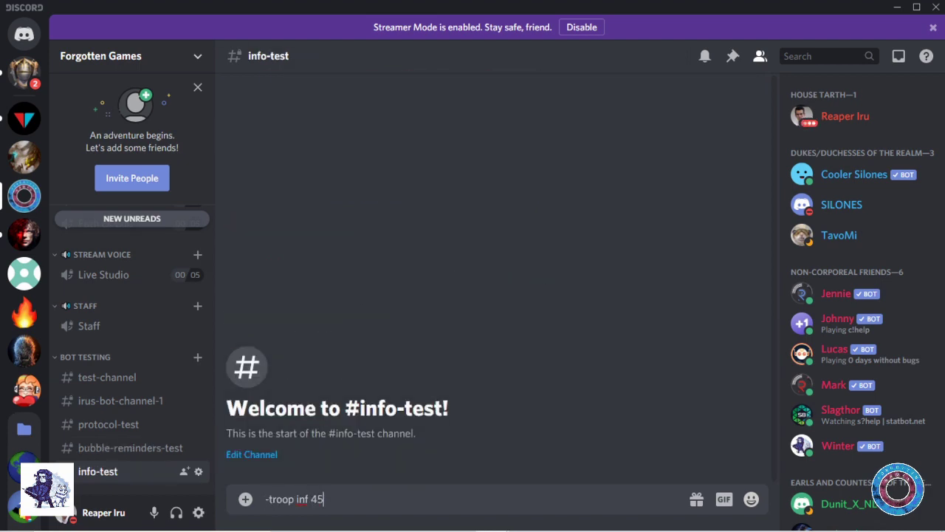
key("BackSpace")
key("Return")
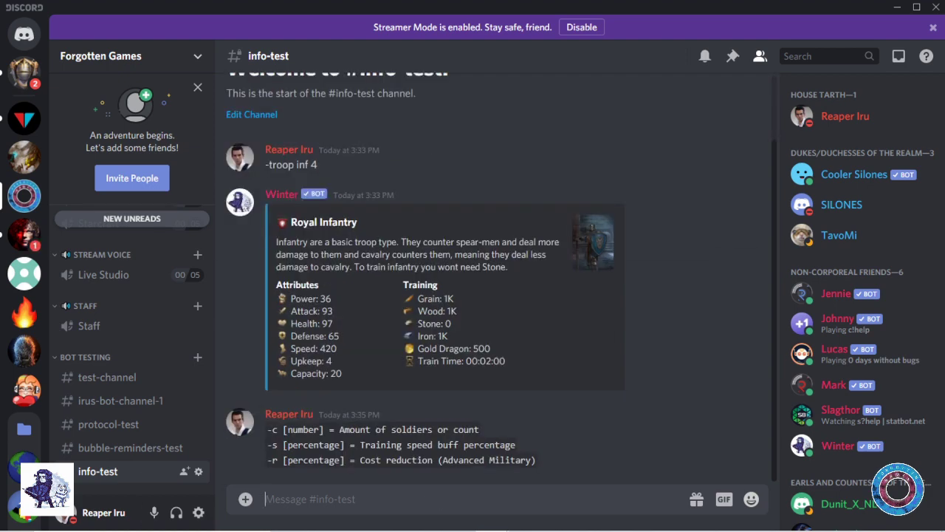
- Request tier 4 infantry stats with -troop inf 4 -c 1000000 -s 300 -r 30 and compare them with the base troop stats
type("-troops inf 4 -c 1000000 -s 300 -r 30")
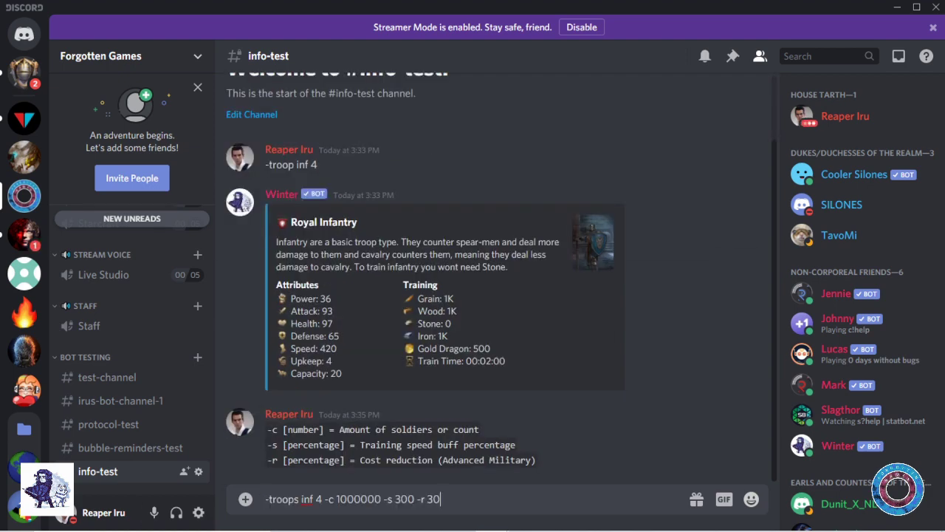
key("Home")
key("Right")
key("Right")
key("Right")
key("Right")
key("Right")
key("BackSpace")
key("Return")
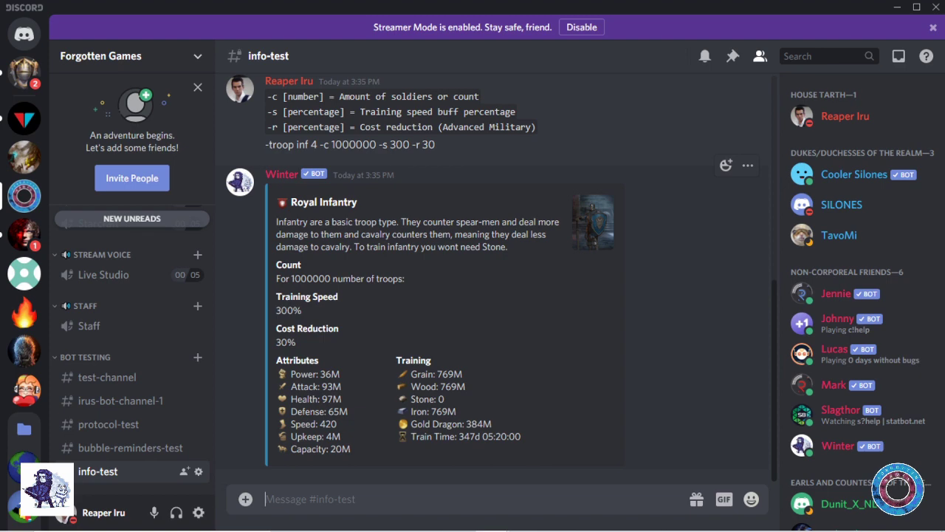
scroll(495, 384, "up", 4)
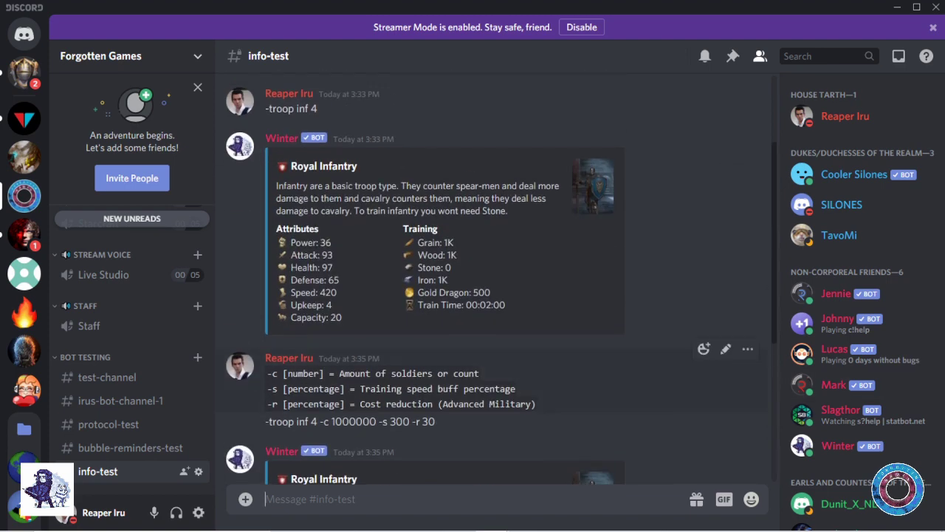
scroll(494, 281, "down", 4)
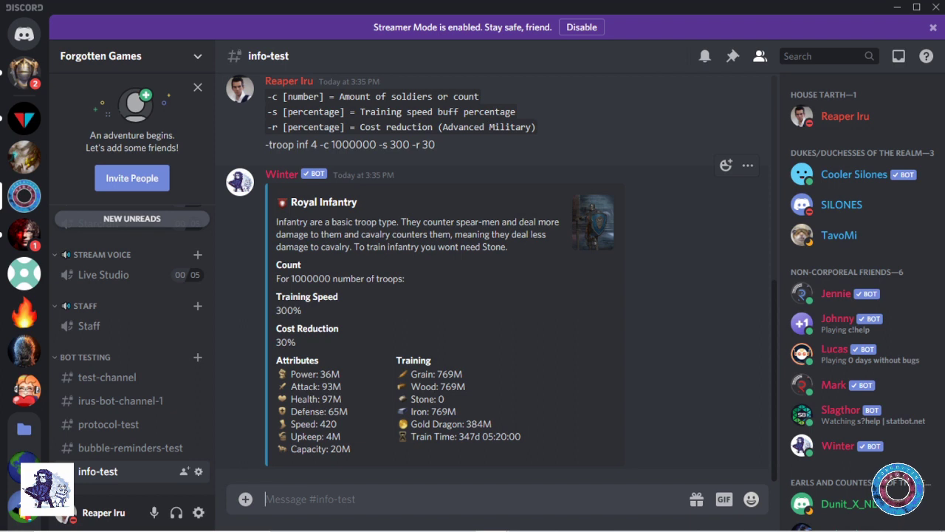
- Request information about the Hospital building with -building "Hospital"
type("-building \"")
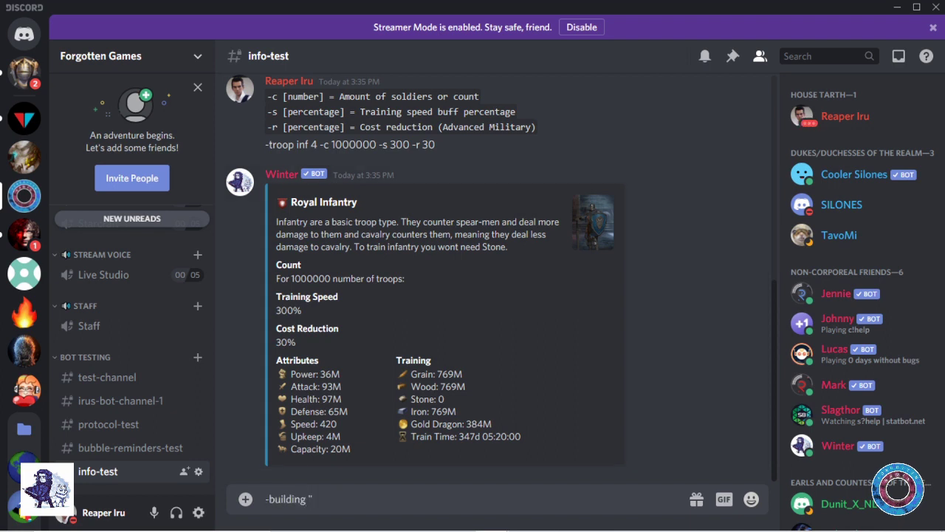
type("Hospital")
type("\"")
key("Return")
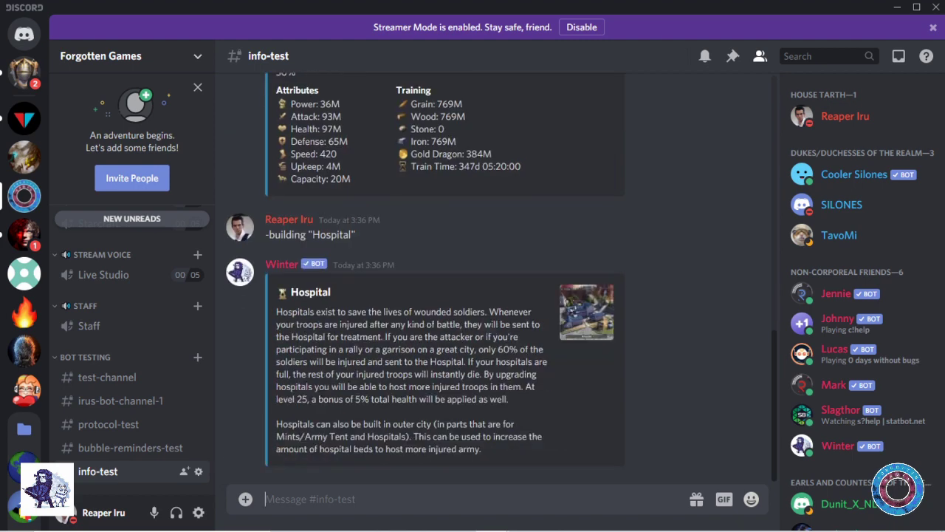